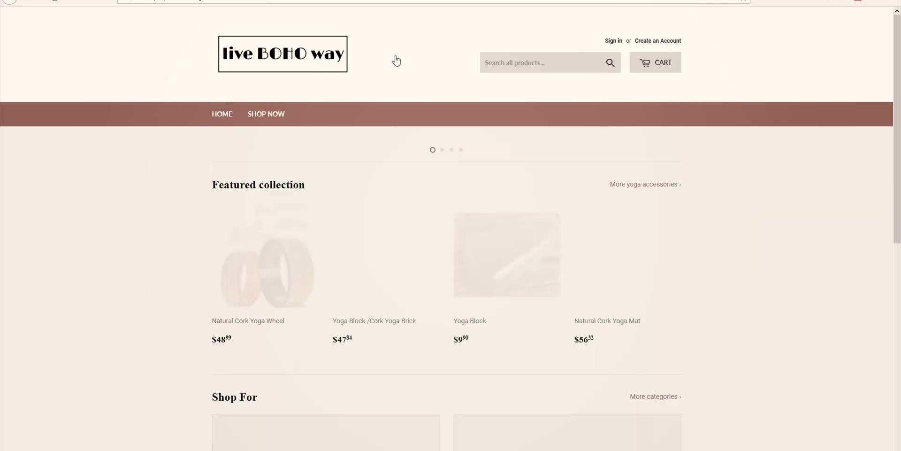
# Scroll through the livebohoway.com homepage, then snap Firefox aside to reveal a blank Notepad
pyautogui.moveTo(168, 2); pyautogui.dragTo(177, 1)
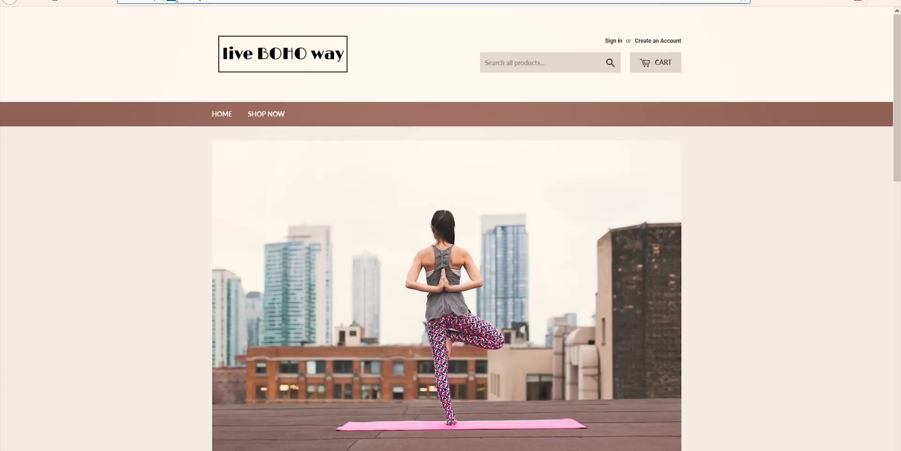
pyautogui.click(196, 42)
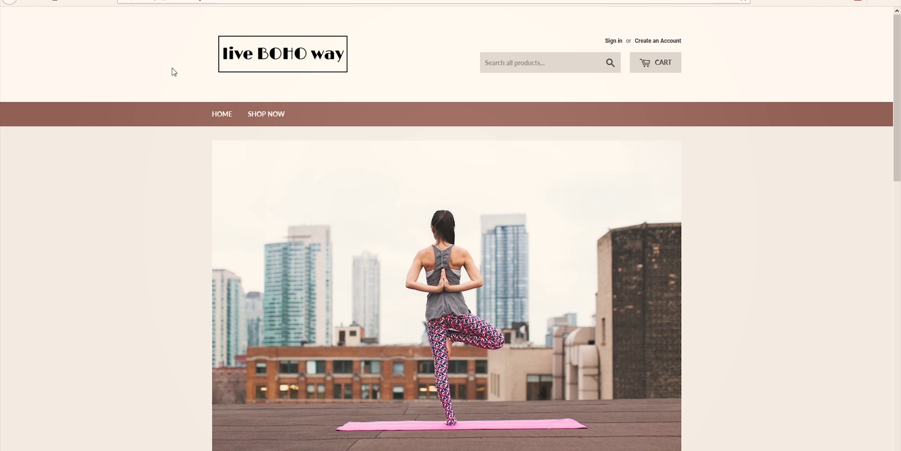
pyautogui.scroll(-8, 174, 72)
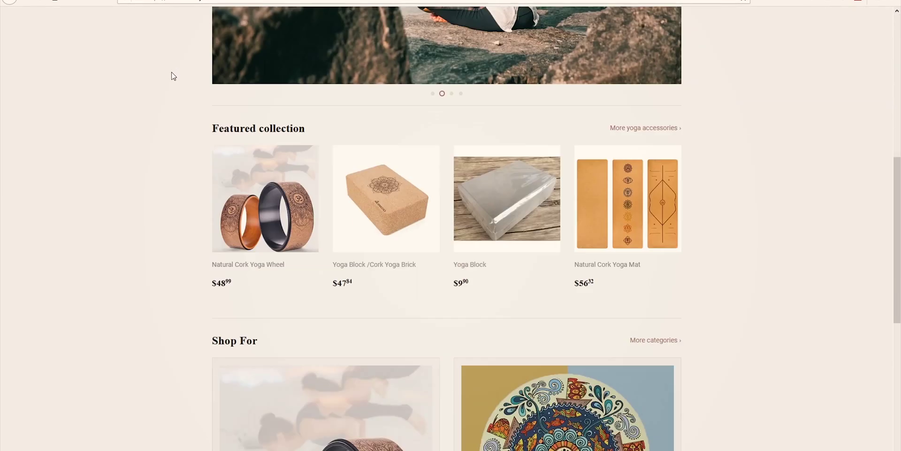
pyautogui.scroll(-2, 133, 140)
pyautogui.scroll(-6, 135, 142)
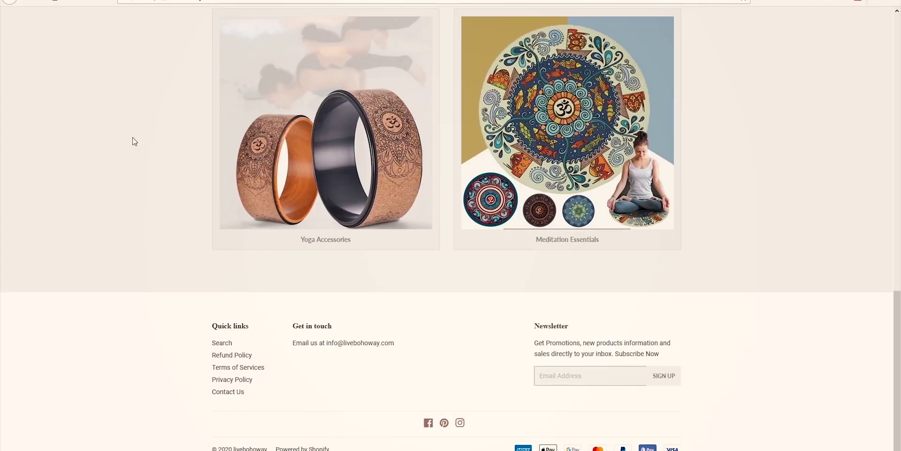
pyautogui.scroll(15, 134, 141)
pyautogui.scroll(-3, 161, 135)
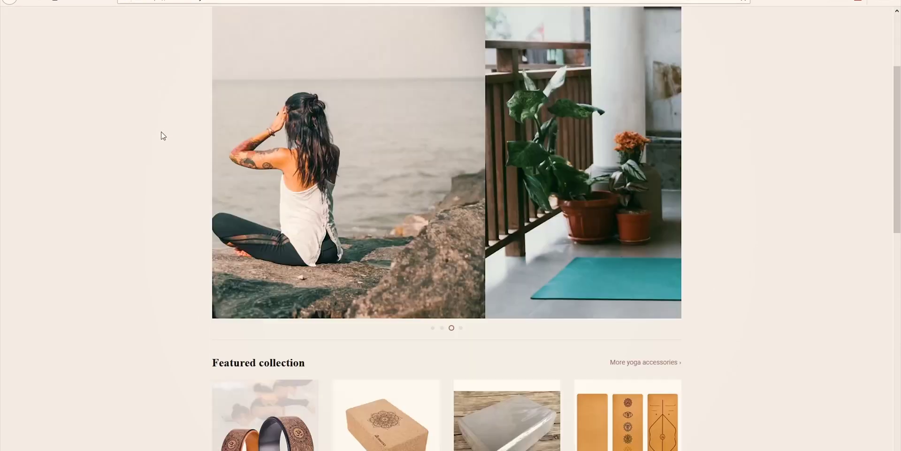
pyautogui.scroll(3, 161, 134)
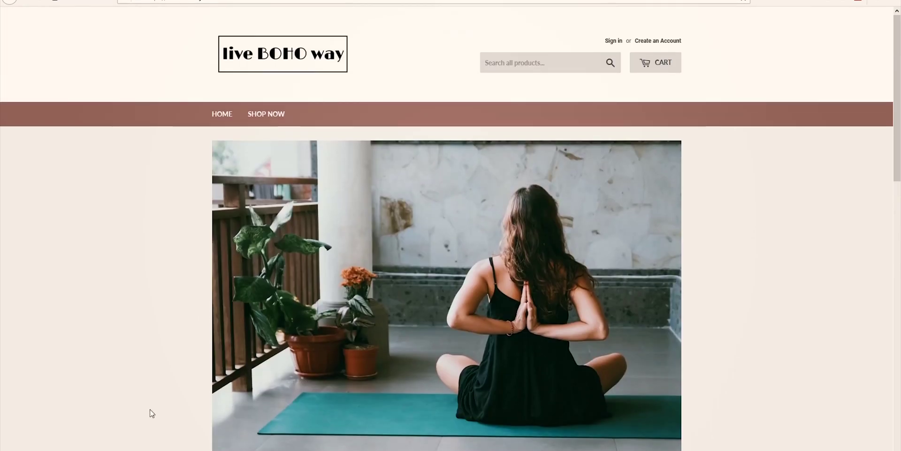
pyautogui.press('super+Right')
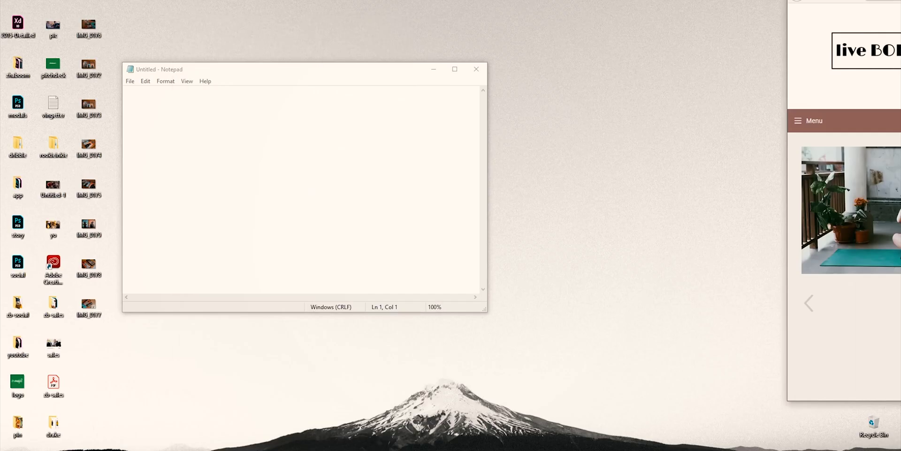
# Tile the windows: Notepad docked on the left, Firefox at full height filling the right
pyautogui.press('super+Up')
pyautogui.moveTo(450, 217); pyautogui.dragTo(296, 450)
pyautogui.click(220, 108)
pyautogui.moveTo(204, 75); pyautogui.dragTo(89, 48)
pyautogui.press('super+Left')
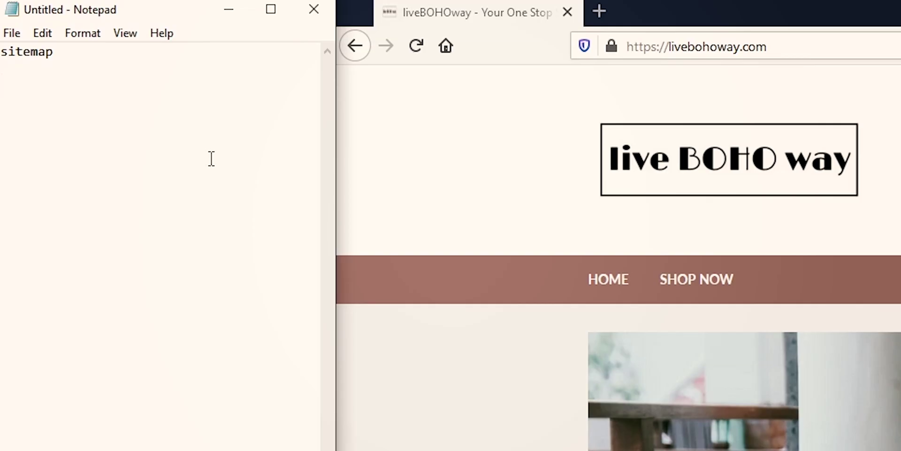
# Write the homepage entry and bring the browser back to the livebohoway.com homepage
pyautogui.write('homepage')
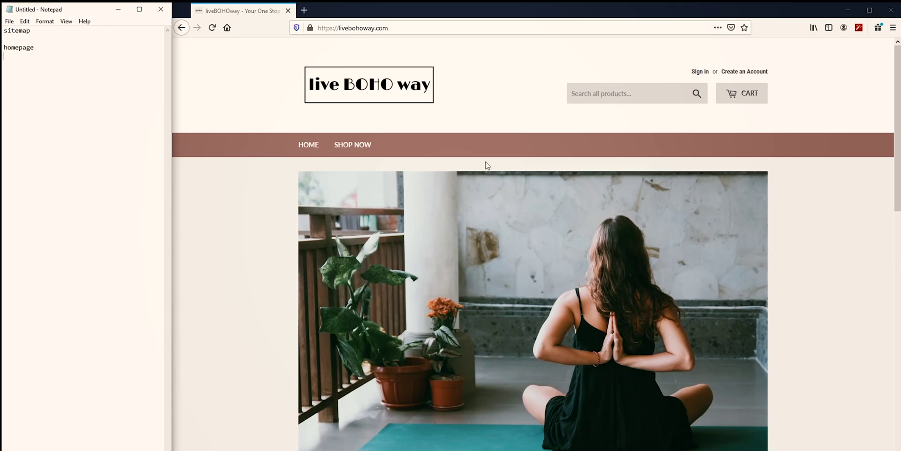
pyautogui.click(504, 114)
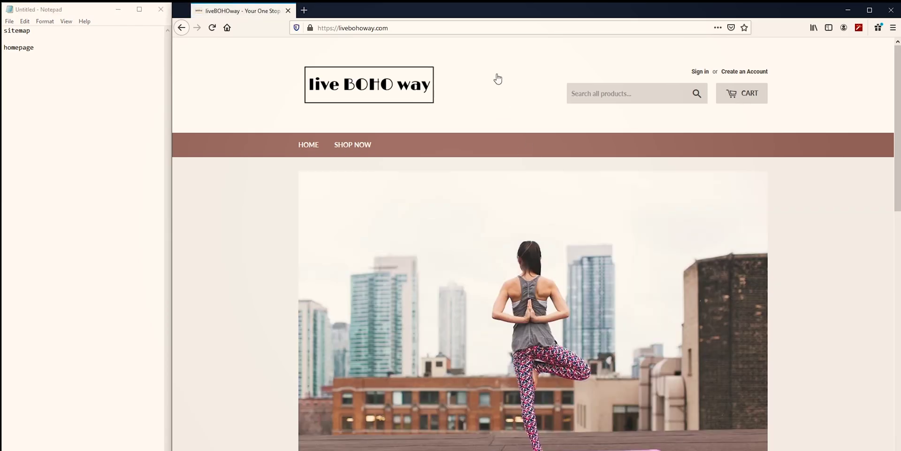
pyautogui.hotkey('alt', 'Left')
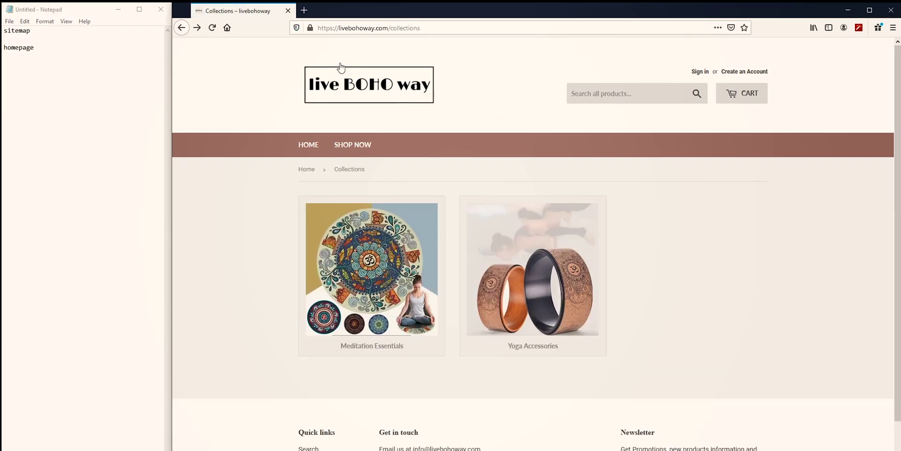
pyautogui.click(361, 85)
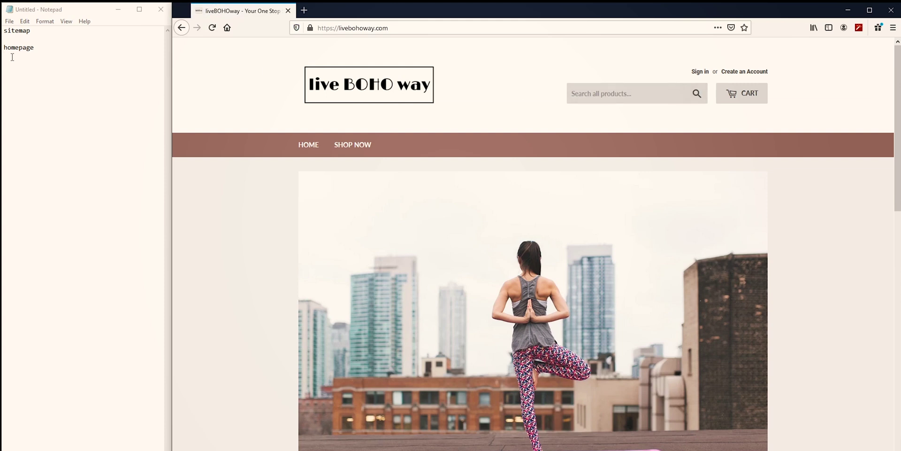
# Add a search entry on the line below homepage
pyautogui.click(29, 54)
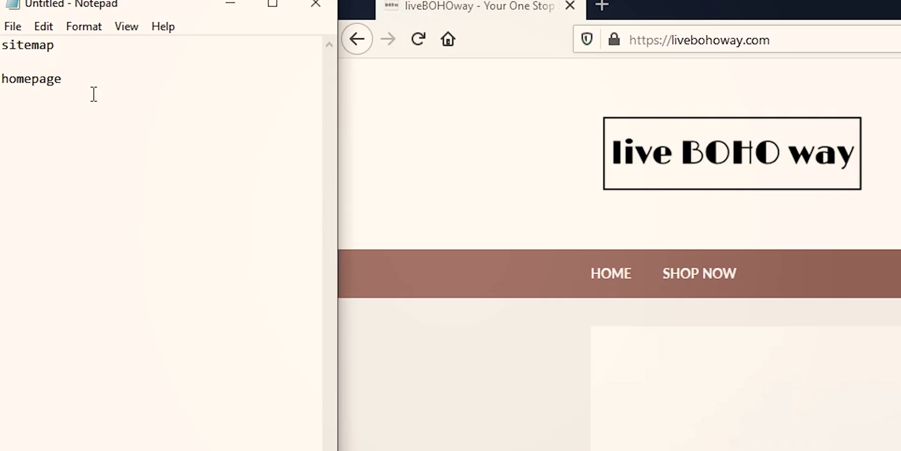
pyautogui.write('searh')
pyautogui.press('BackSpace')
pyautogui.press('BackSpace')
pyautogui.press('BackSpace')
pyautogui.press('BackSpace')
pyautogui.write('earch bo')
pyautogui.press('BackSpace')
pyautogui.press('BackSpace')
pyautogui.press('BackSpace')
# Paste the header's 'Sign in or Create an Account' and split it into Sign in and Create an Account lines
pyautogui.write('sin')
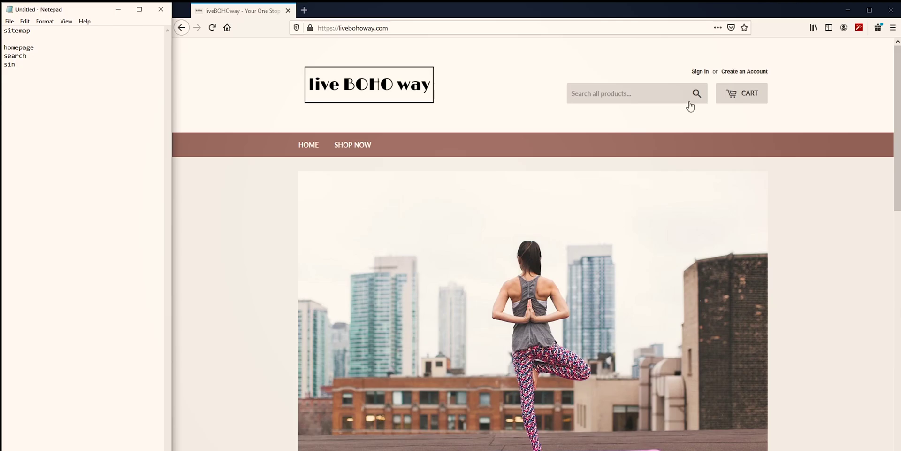
pyautogui.moveTo(783, 75); pyautogui.dragTo(512, 75)
pyautogui.hotkey('ctrl', 'c')
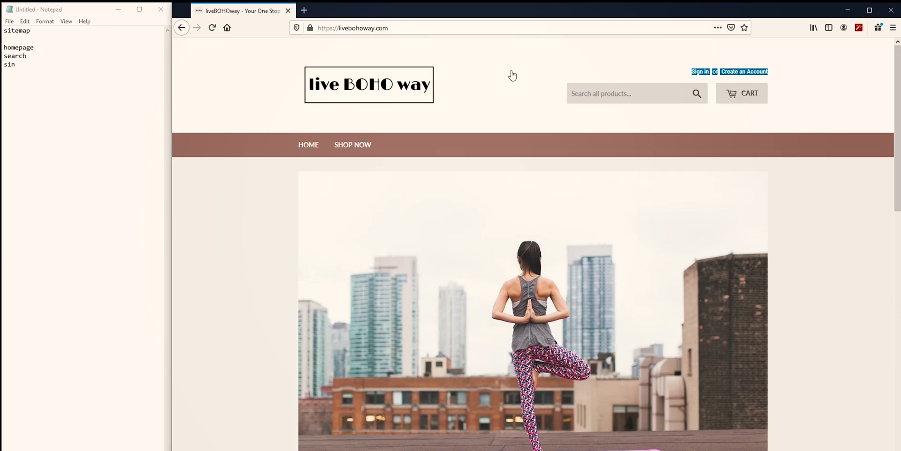
pyautogui.doubleClick(31, 66)
pyautogui.hotkey('ctrl', 'v')
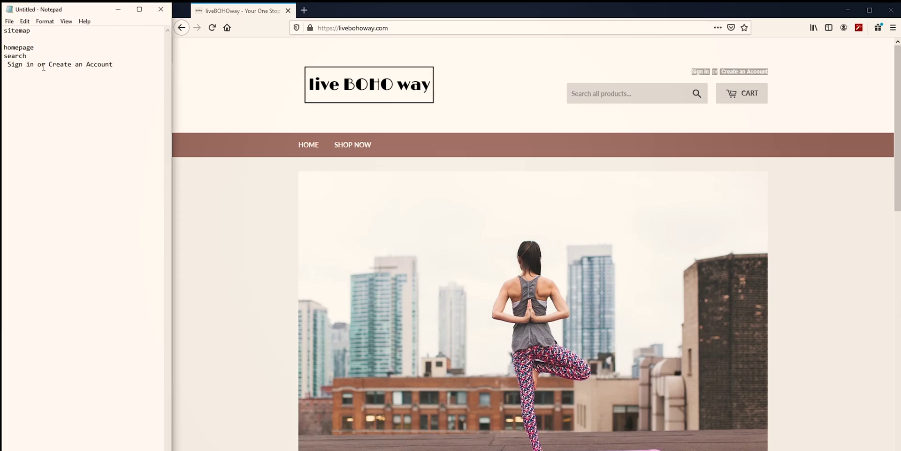
pyautogui.press('BackSpace')
pyautogui.press('BackSpace')
pyautogui.press('BackSpace')
pyautogui.press('BackSpace')
pyautogui.press('BackSpace')
pyautogui.write('n')
pyautogui.press('Return')
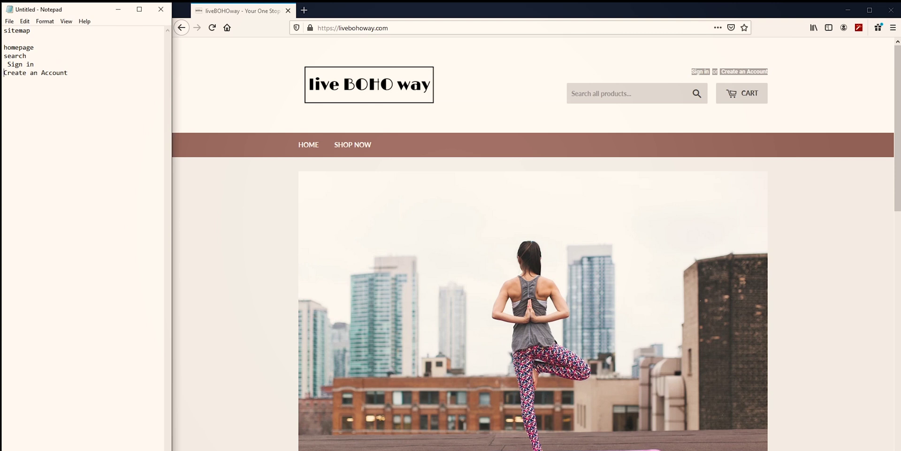
pyautogui.press('BackSpace')
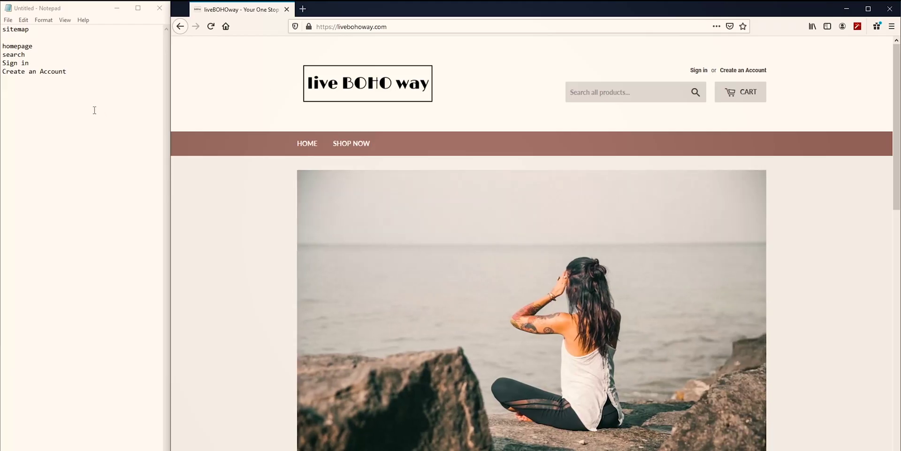
pyautogui.click(66, 103)
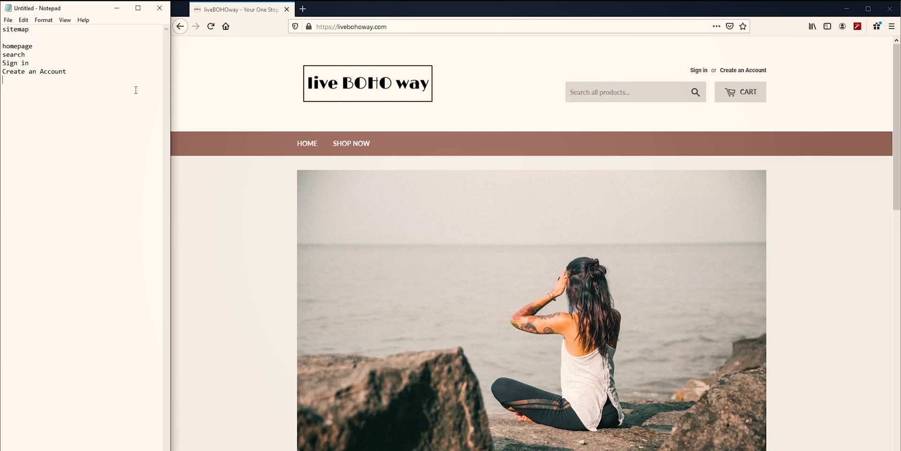
# After a blank line, add 'Shop Now (Product List)' while opening the shop's product list
pyautogui.press('Return')
pyautogui.write('Shop Now')
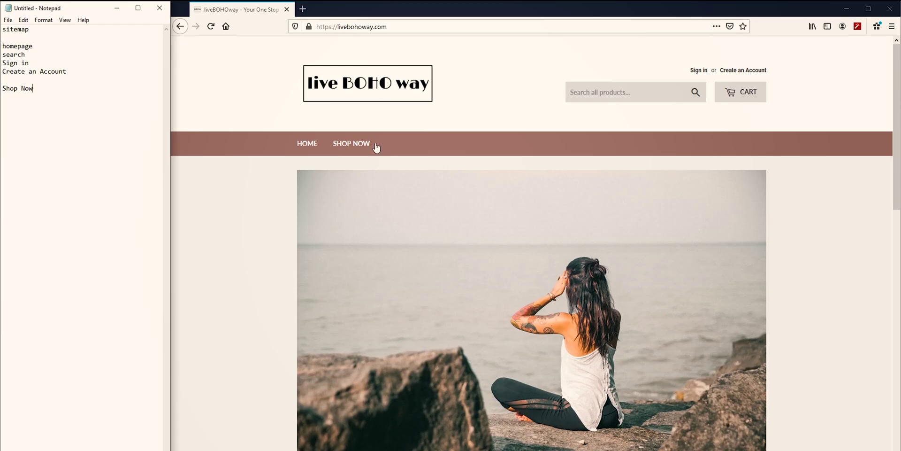
pyautogui.click(712, 283)
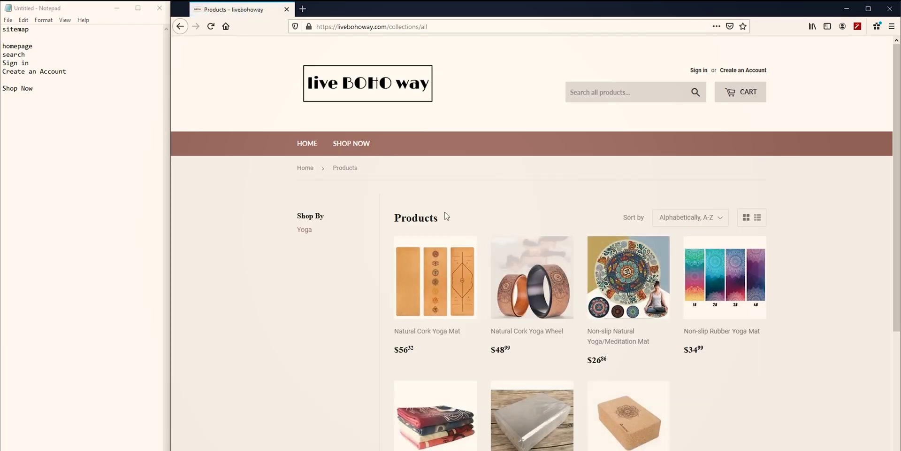
pyautogui.write('Now')
pyautogui.write(' (Product')
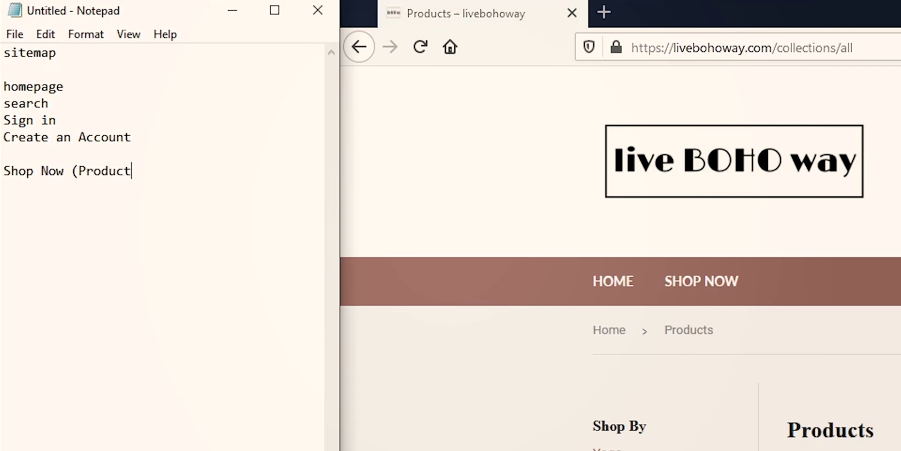
pyautogui.write(' Ls')
pyautogui.press('BackSpace')
pyautogui.write('is')
pyautogui.press('BackSpace')
pyautogui.write('st)')
pyautogui.press('Return')
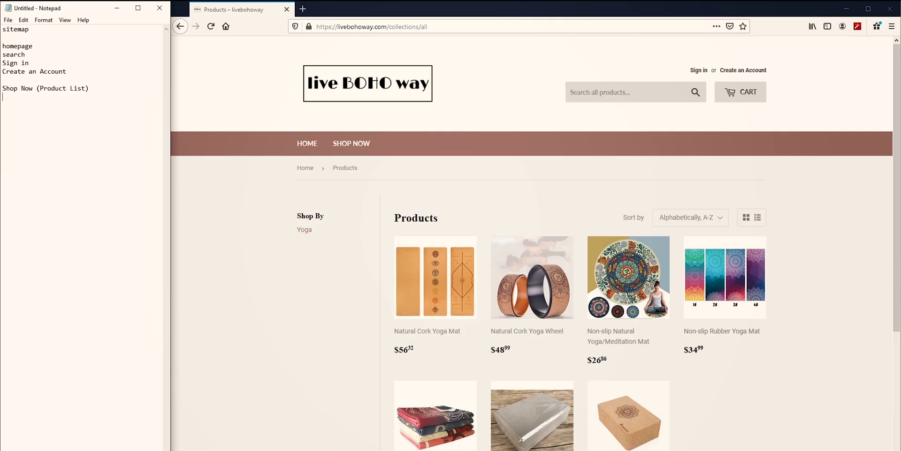
# Start the Product Detailed entry from the Natural Cork Yoga Mat product page
pyautogui.click(453, 285)
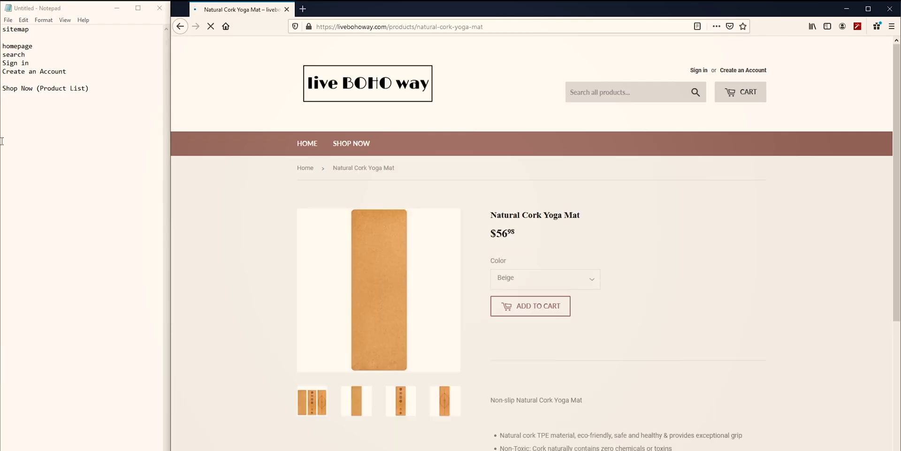
pyautogui.click(51, 97)
pyautogui.write('Product Detailed')
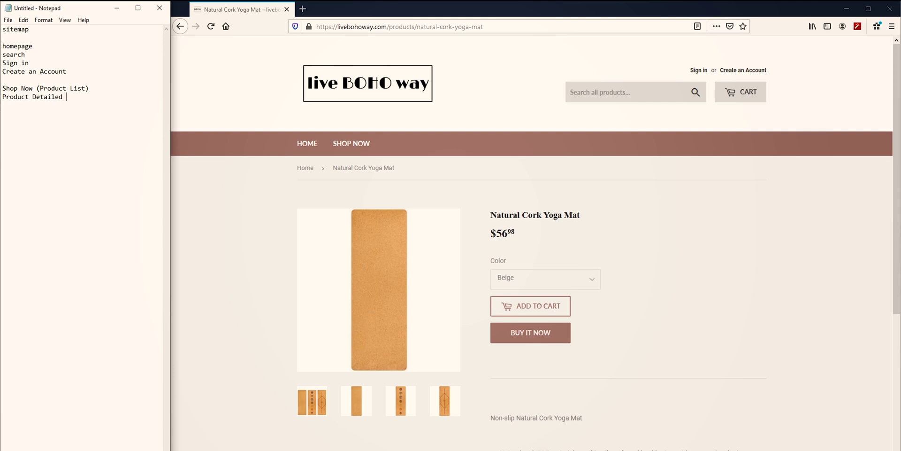
pyautogui.click(218, 221)
pyautogui.scroll(-3, 230, 220)
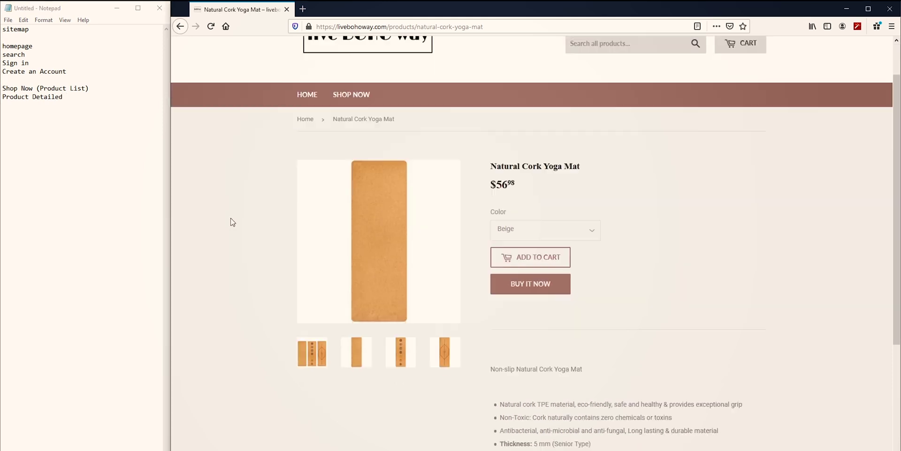
pyautogui.click(61, 110)
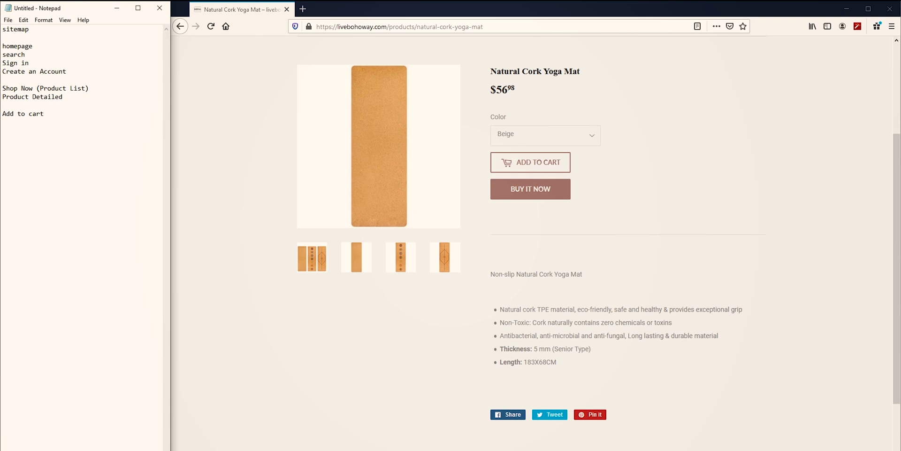
# Try Buy It Now, then add the yoga mat to the cart and close the cart popup
pyautogui.click(527, 196)
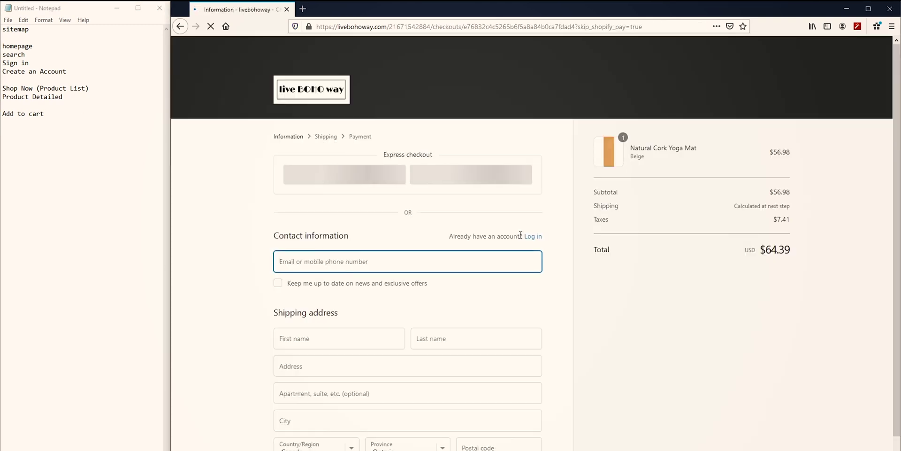
pyautogui.hotkey('alt', 'Left')
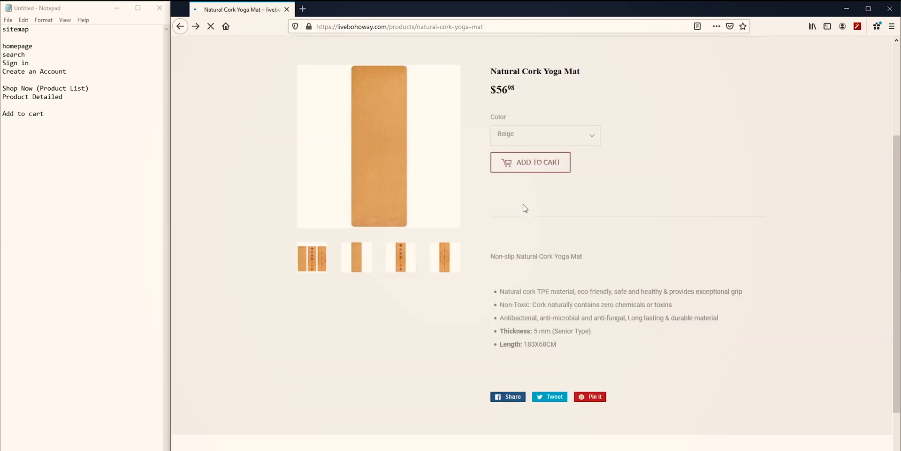
pyautogui.click(518, 170)
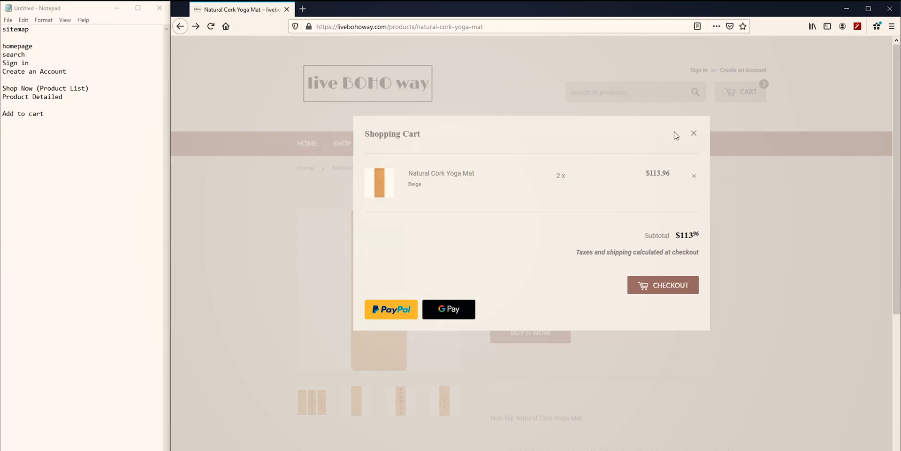
pyautogui.click(694, 133)
# Type 'Buy it now' under Add to cart in the sitemap
pyautogui.click(36, 126)
pyautogui.write('But')
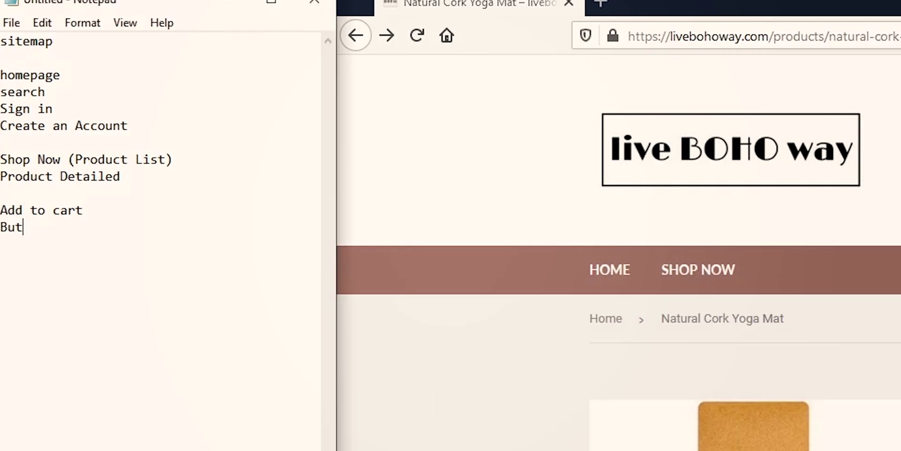
pyautogui.press('BackSpace')
pyautogui.write('y it now')
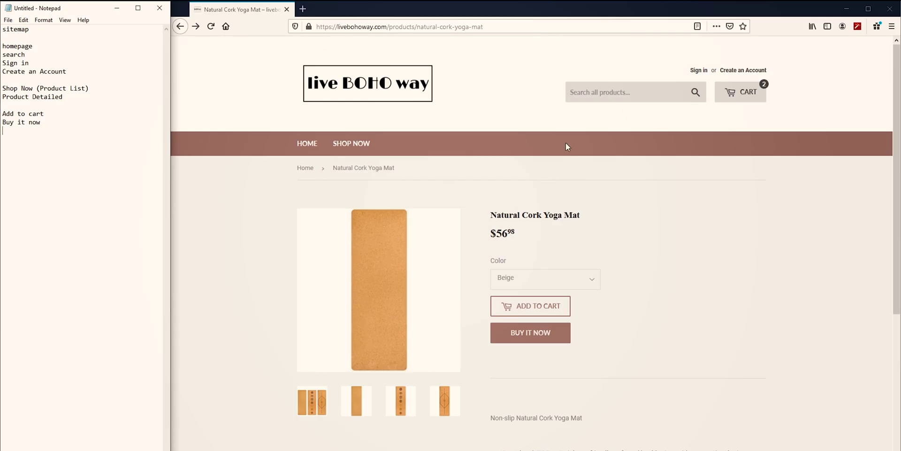
pyautogui.click(565, 142)
pyautogui.scroll(-5, 380, 205)
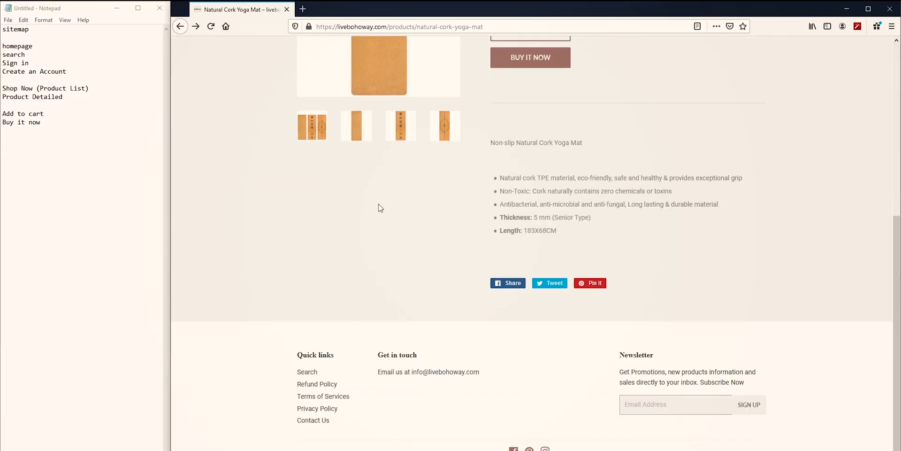
pyautogui.scroll(5, 371, 210)
pyautogui.scroll(-5, 371, 209)
# Paste the footer links Refund Policy, Terms of Services, Privacy Policy and Contact Us into the sitemap
pyautogui.moveTo(336, 419); pyautogui.dragTo(297, 385)
pyautogui.hotkey('ctrl', 'c')
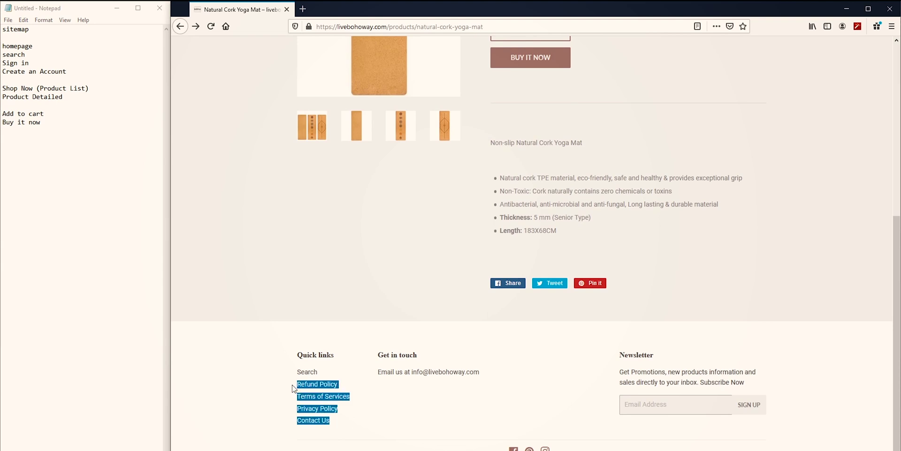
pyautogui.click(34, 142)
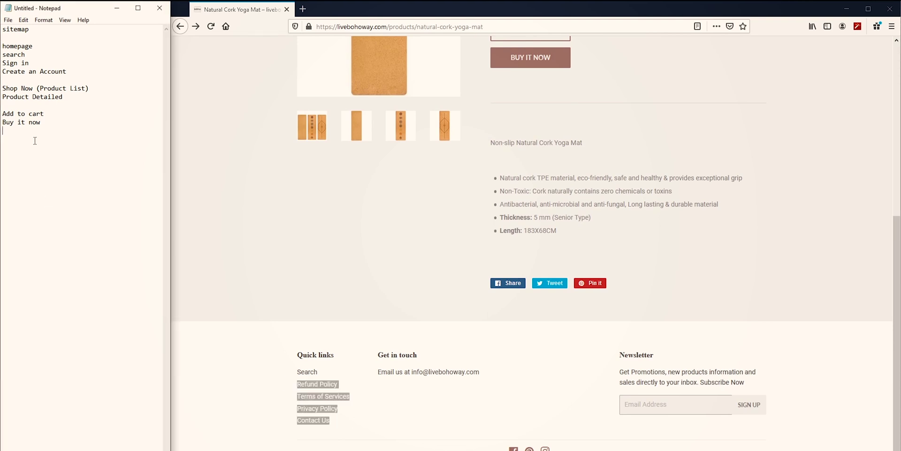
pyautogui.hotkey('ctrl', 'v')
pyautogui.click(267, 272)
pyautogui.scroll(5, 267, 272)
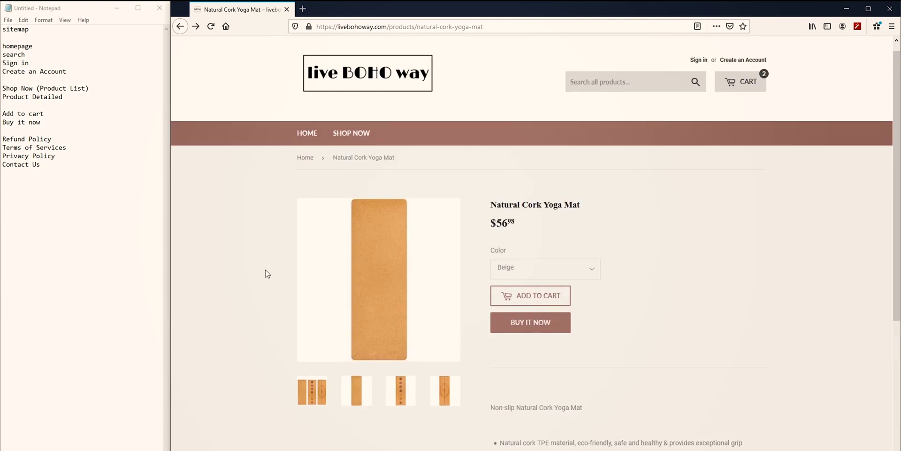
# Copy the Yoga Accessories breadcrumb and paste it after Contact Us
pyautogui.click(342, 81)
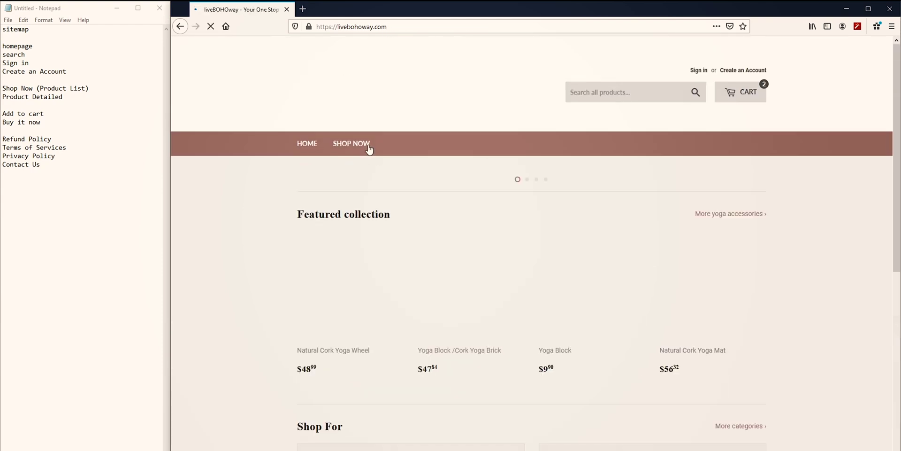
pyautogui.scroll(-3, 257, 187)
pyautogui.scroll(1, 329, 176)
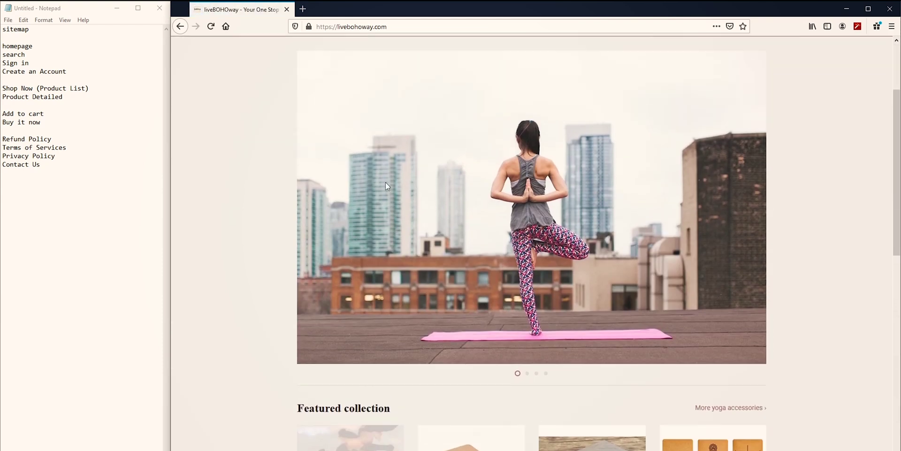
pyautogui.scroll(-5, 469, 235)
pyautogui.moveTo(292, 194); pyautogui.dragTo(386, 195)
pyautogui.click(443, 200)
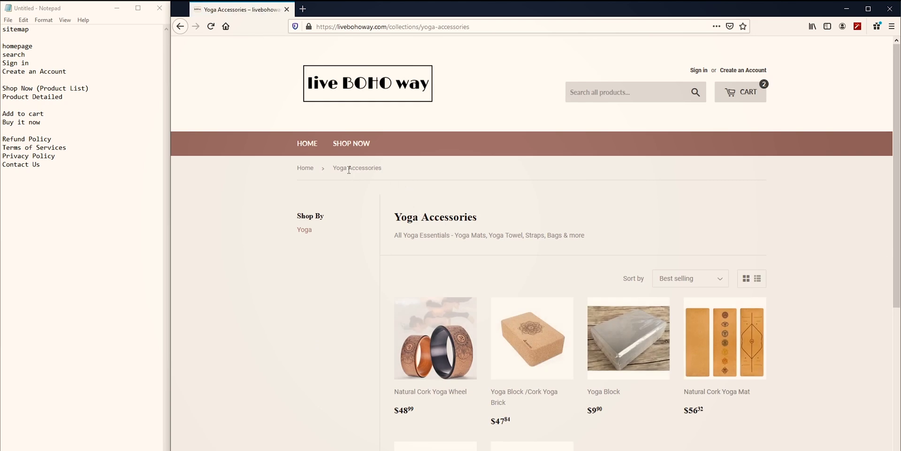
pyautogui.tripleClick(366, 170)
pyautogui.hotkey('ctrl', 'c')
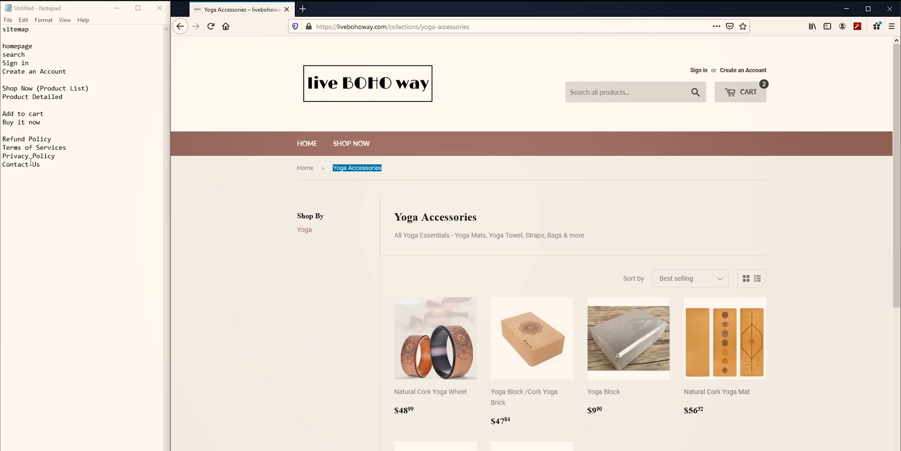
pyautogui.click(47, 169)
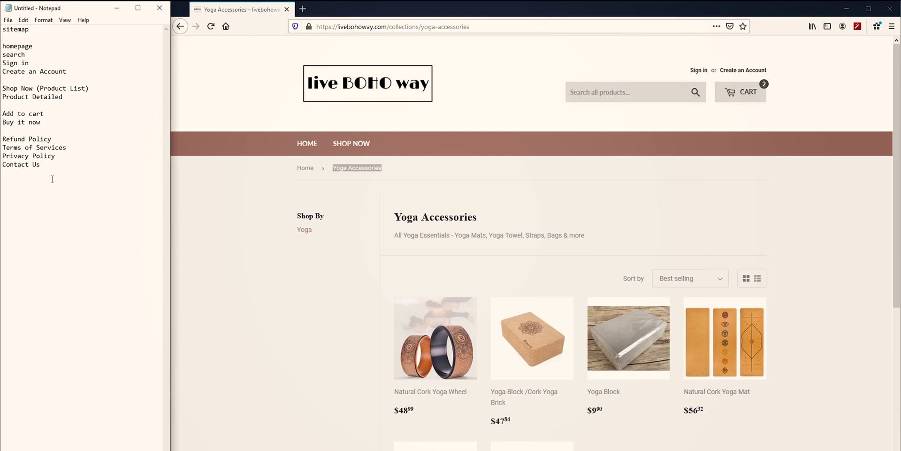
pyautogui.hotkey('ctrl', 'v')
pyautogui.click(262, 193)
pyautogui.hotkey('alt', 'Left')
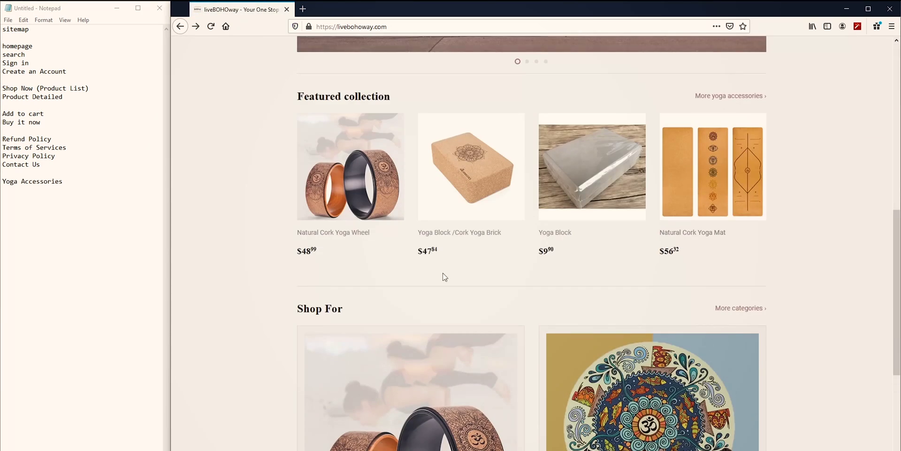
# Paste a Collections heading above Yoga Accessories from the More categories page
pyautogui.click(758, 313)
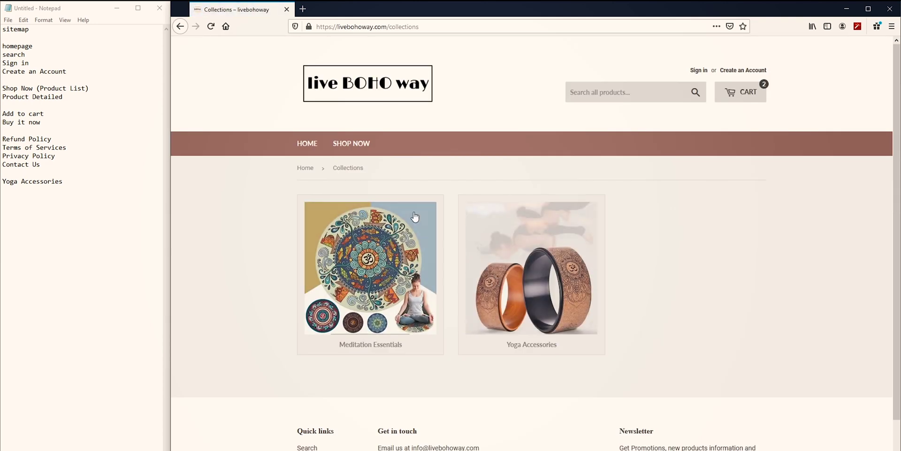
pyautogui.doubleClick(347, 168)
pyautogui.hotkey('ctrl', 'c')
pyautogui.click(52, 177)
pyautogui.press('Return')
pyautogui.press('Return')
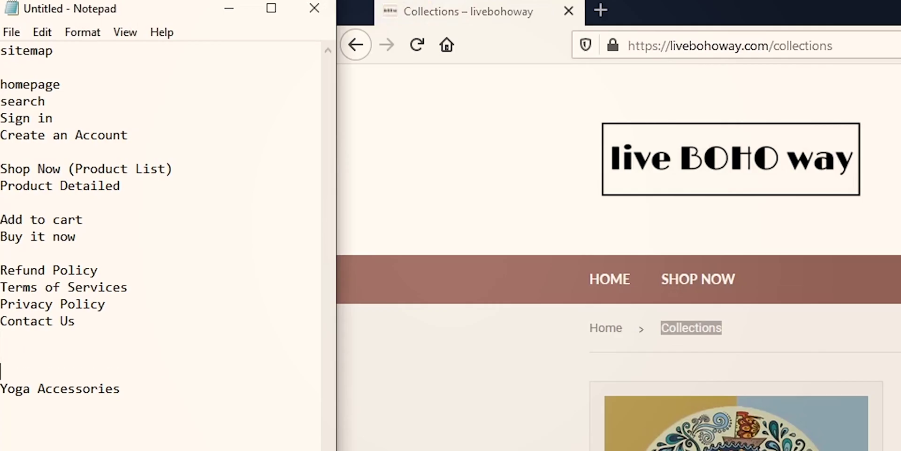
pyautogui.hotkey('ctrl', 'v')
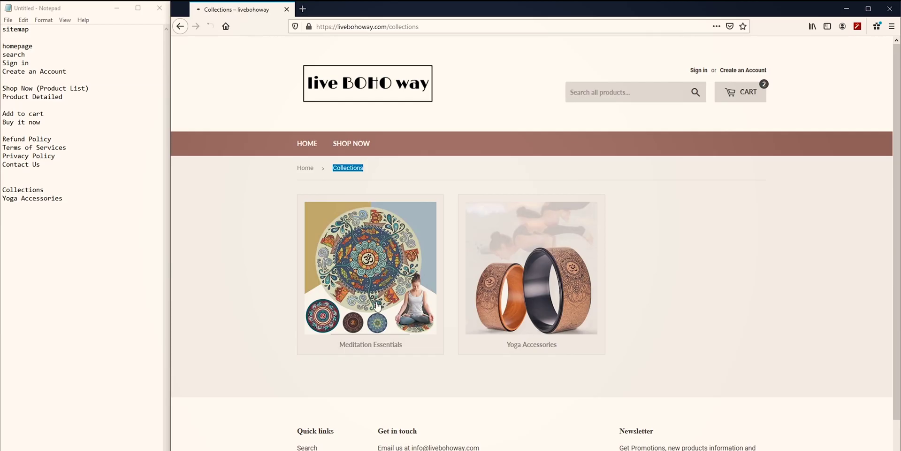
# Add Meditation Essentials under Collections and remove the extra blank line
pyautogui.click(378, 282)
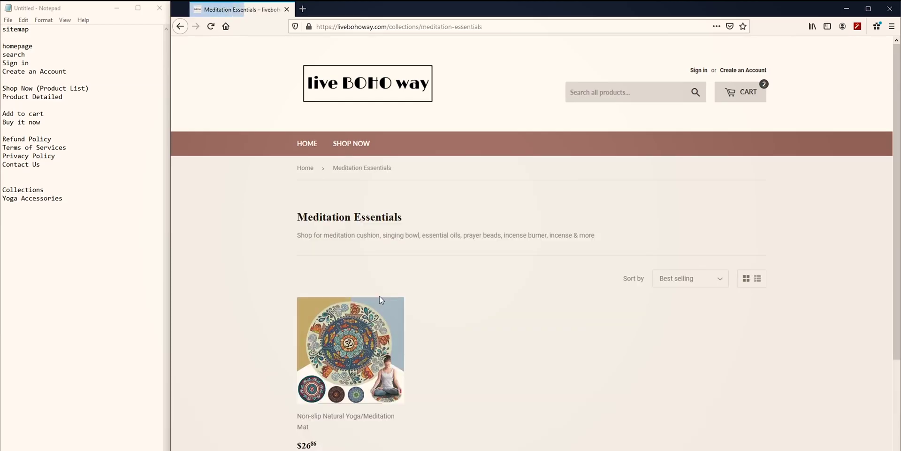
pyautogui.doubleClick(364, 216)
pyautogui.moveTo(364, 217); pyautogui.dragTo(333, 215)
pyautogui.hotkey('ctrl', 'c')
pyautogui.click(64, 189)
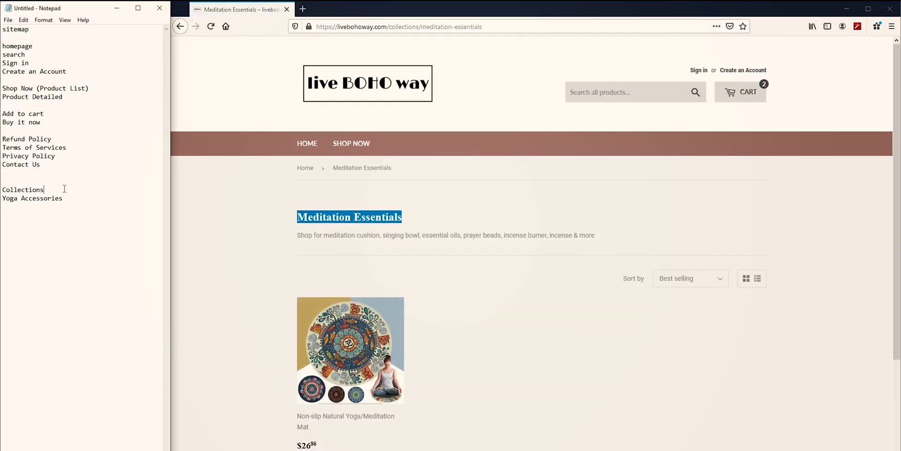
pyautogui.press('Return')
pyautogui.hotkey('ctrl', 'v')
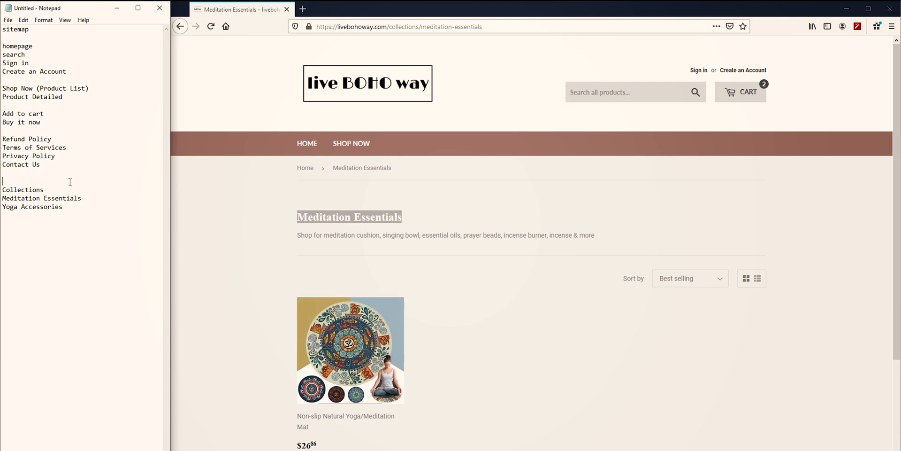
pyautogui.press('Delete')
# Select the Newsletter footer heading and position the sitemap caret for a Newsletter entry
pyautogui.click(240, 186)
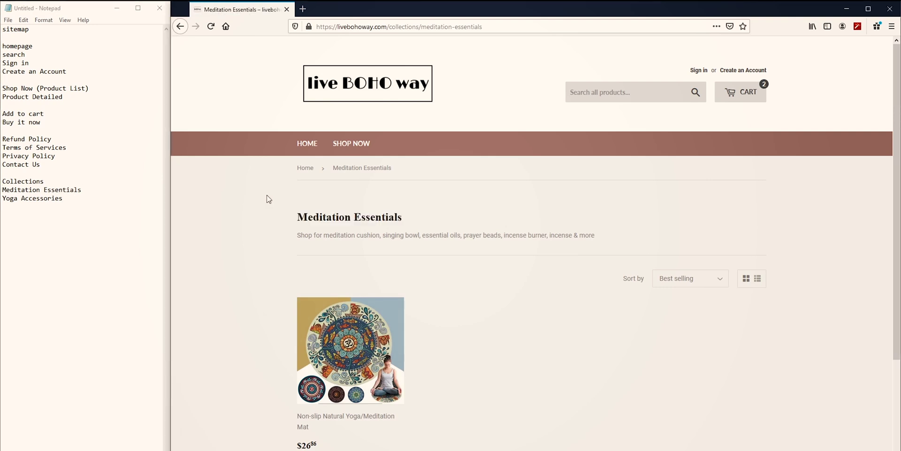
pyautogui.scroll(-3, 266, 197)
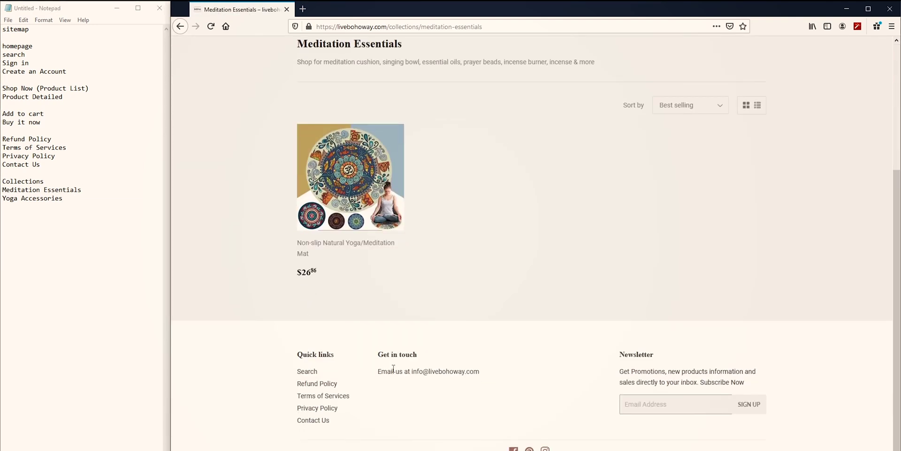
pyautogui.click(27, 152)
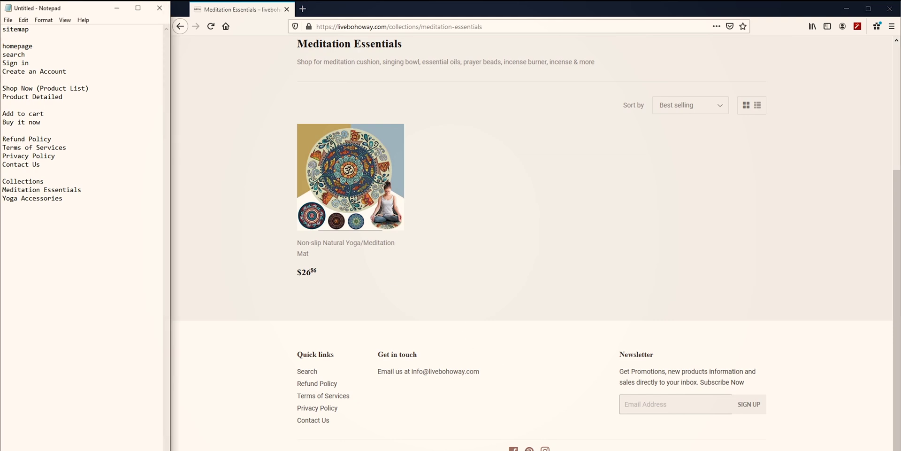
pyautogui.doubleClick(623, 356)
pyautogui.scroll(5, 629, 362)
pyautogui.scroll(-5, 632, 360)
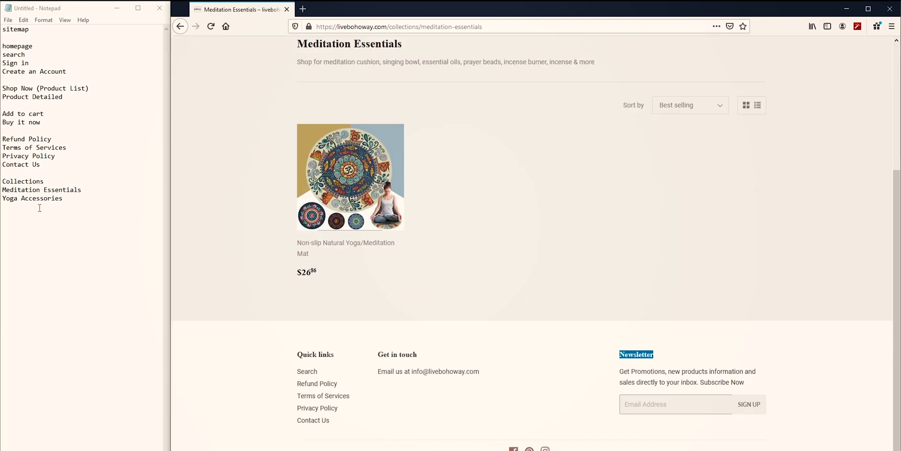
pyautogui.click(53, 171)
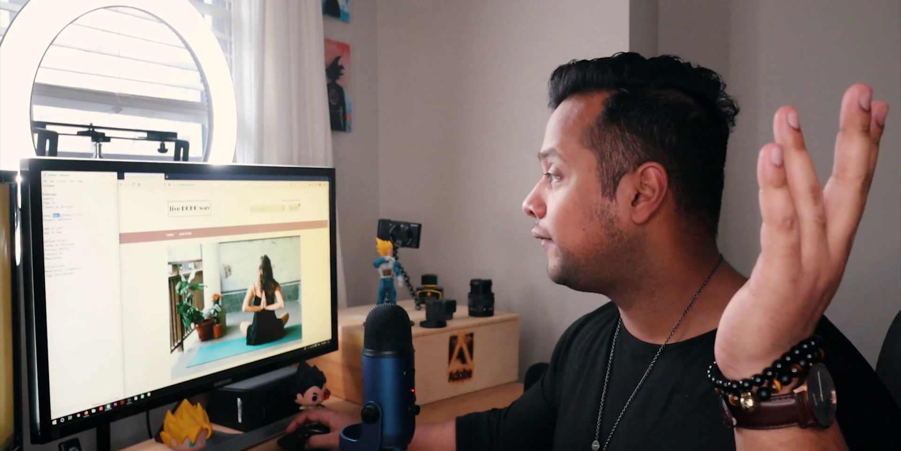
pyautogui.click(62, 219)
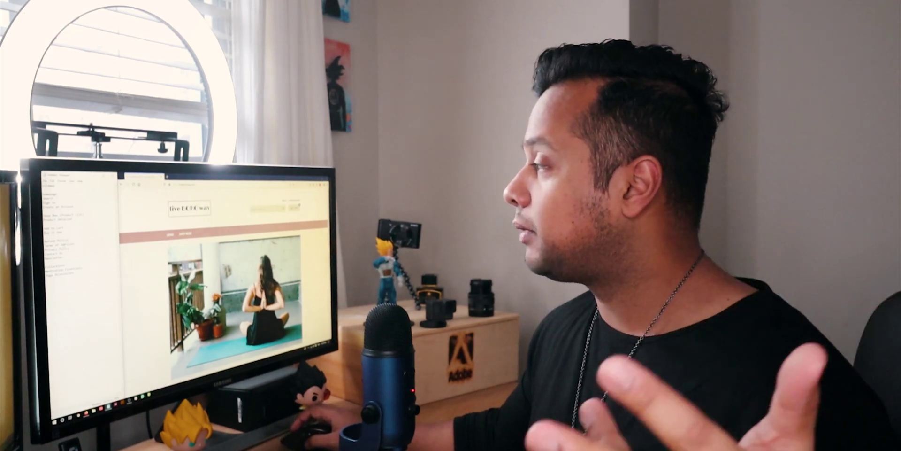
pyautogui.doubleClick(58, 248)
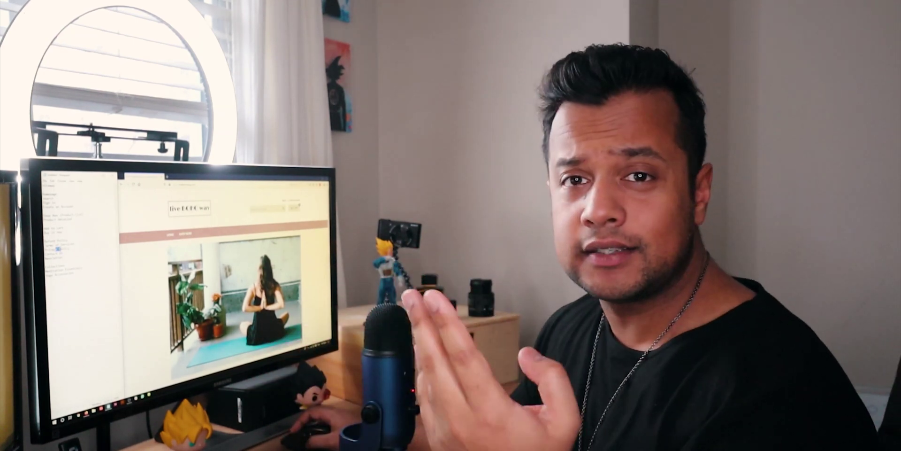